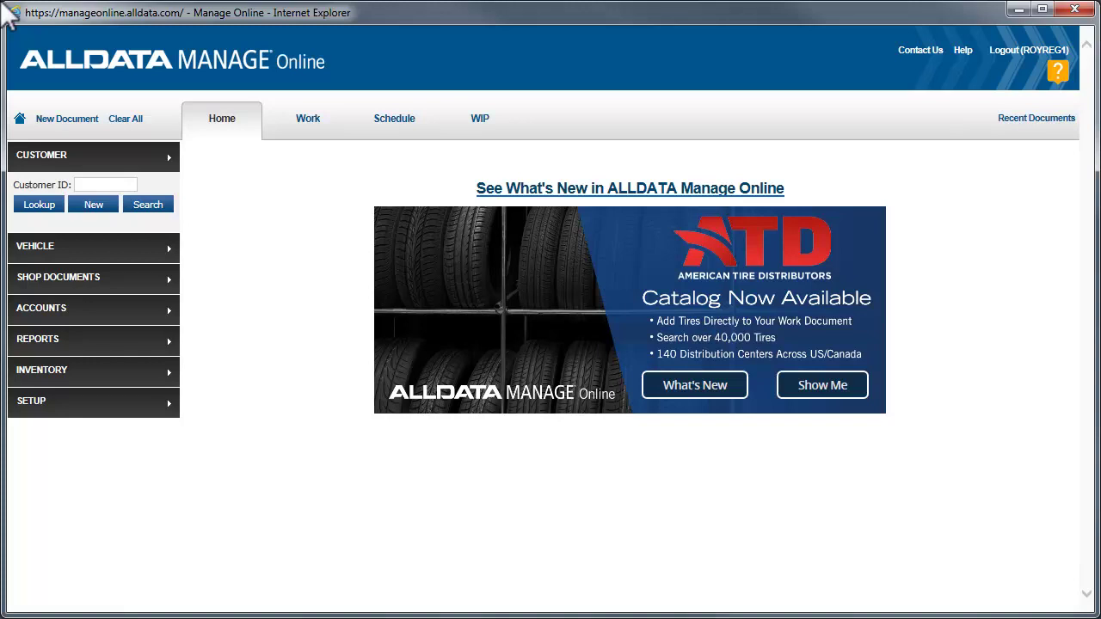
Step: Expand SETUP in the left menu to list the Customer, Vehicle, Supplier, Parts, Tires and Labor pages
{"action": "left_click", "coordinate": [83, 402]}
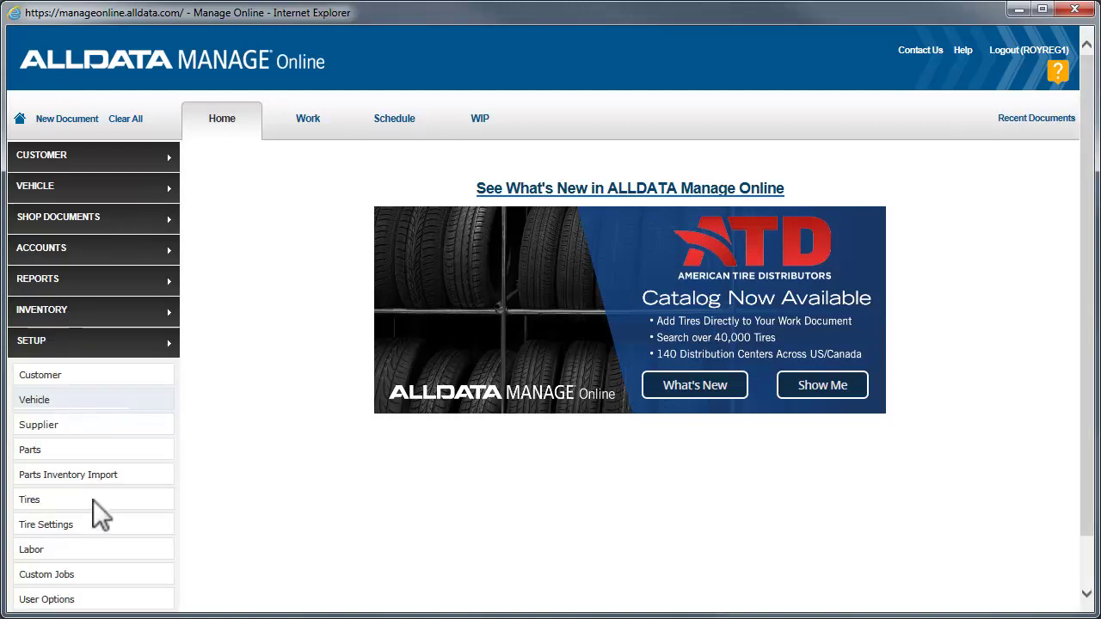
Step: In Tire Settings, set sales class code 4005 - Tire Sales and sort order Part Number, then save
{"action": "left_click", "coordinate": [94, 514]}
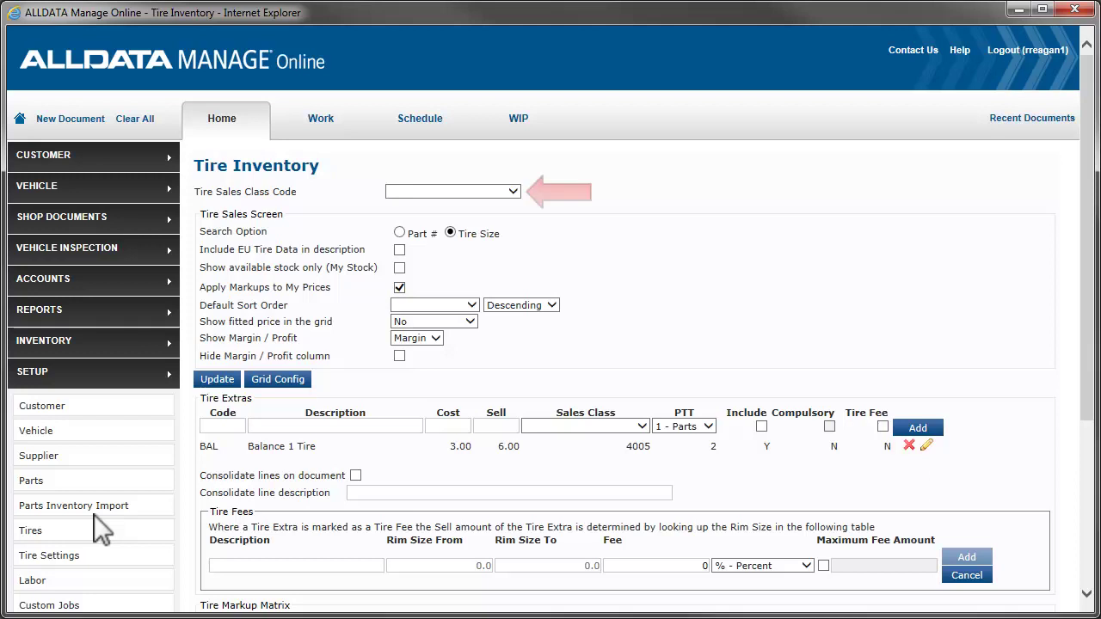
{"action": "left_click", "coordinate": [513, 191]}
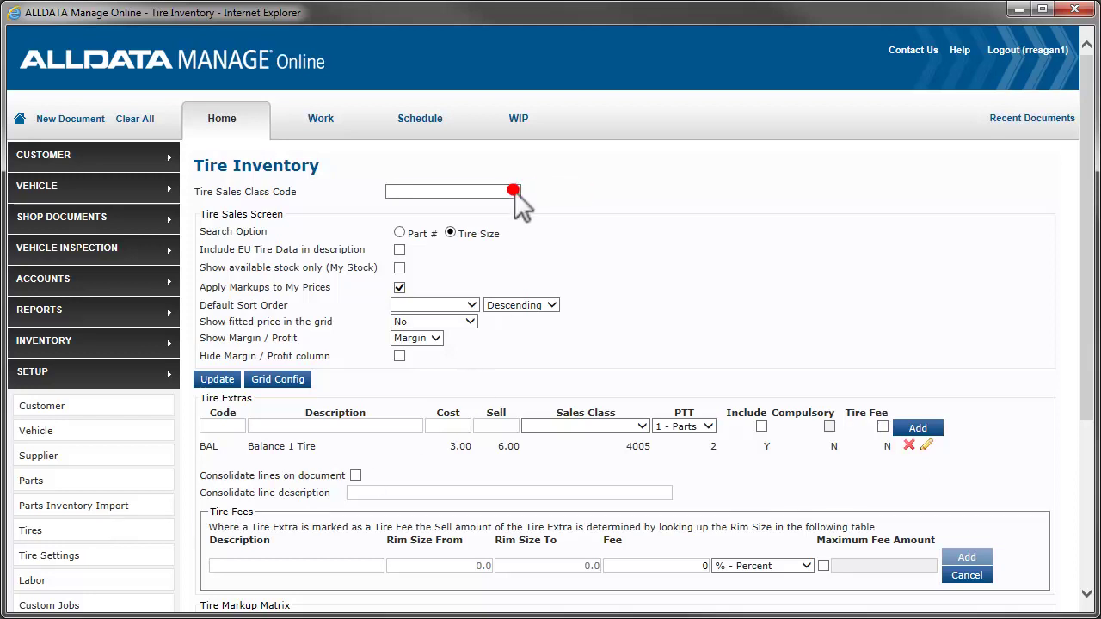
{"action": "left_click", "coordinate": [502, 240]}
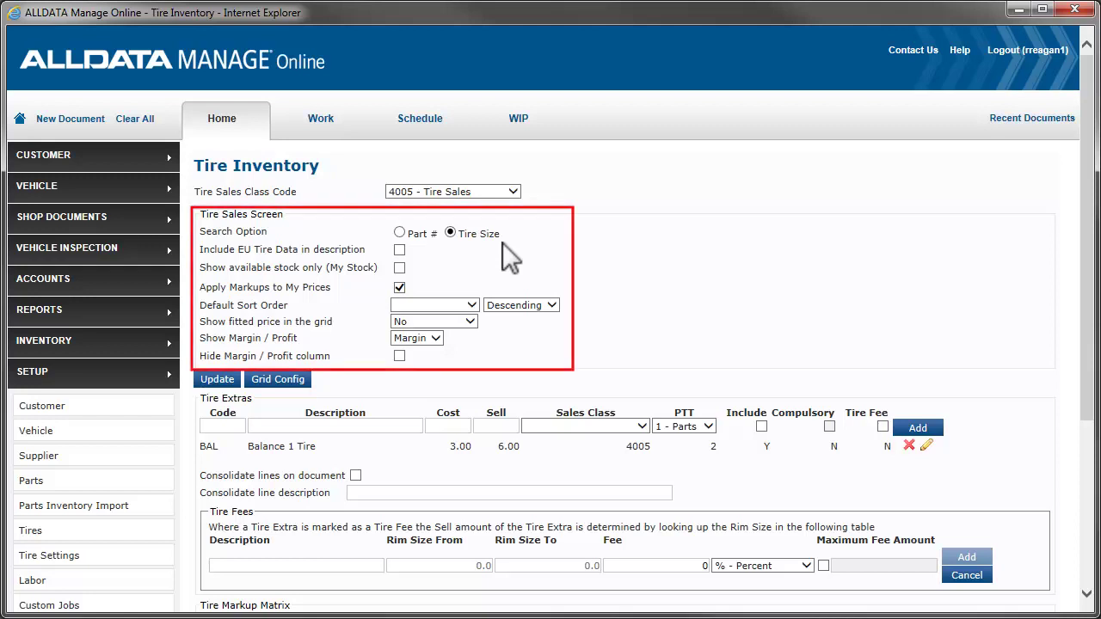
{"action": "left_click", "coordinate": [471, 304]}
{"action": "left_click", "coordinate": [455, 317]}
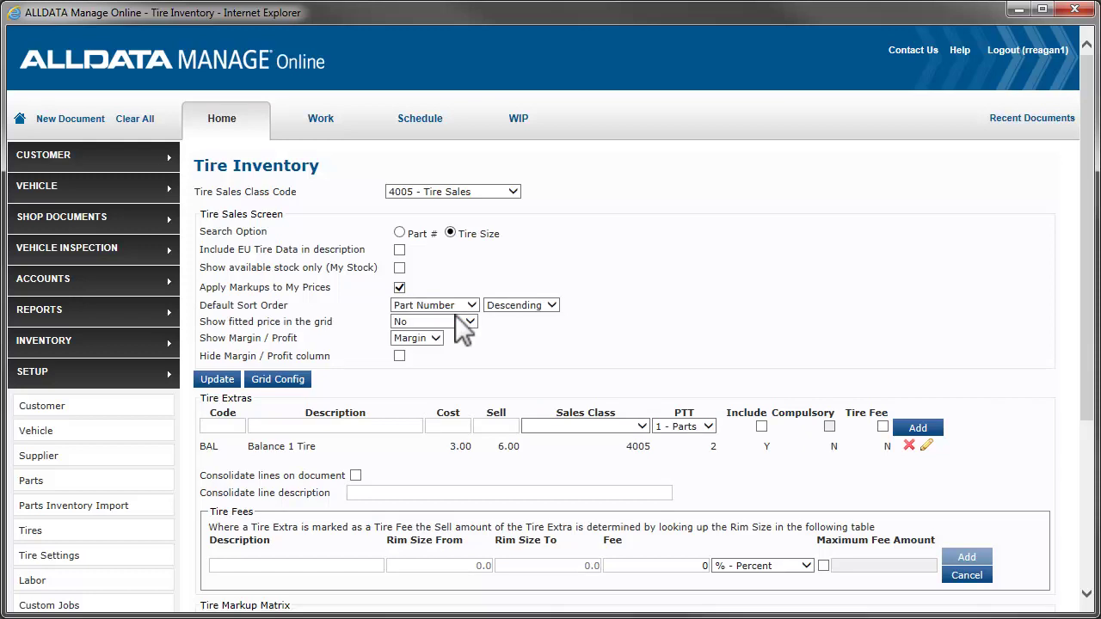
{"action": "left_click", "coordinate": [221, 379]}
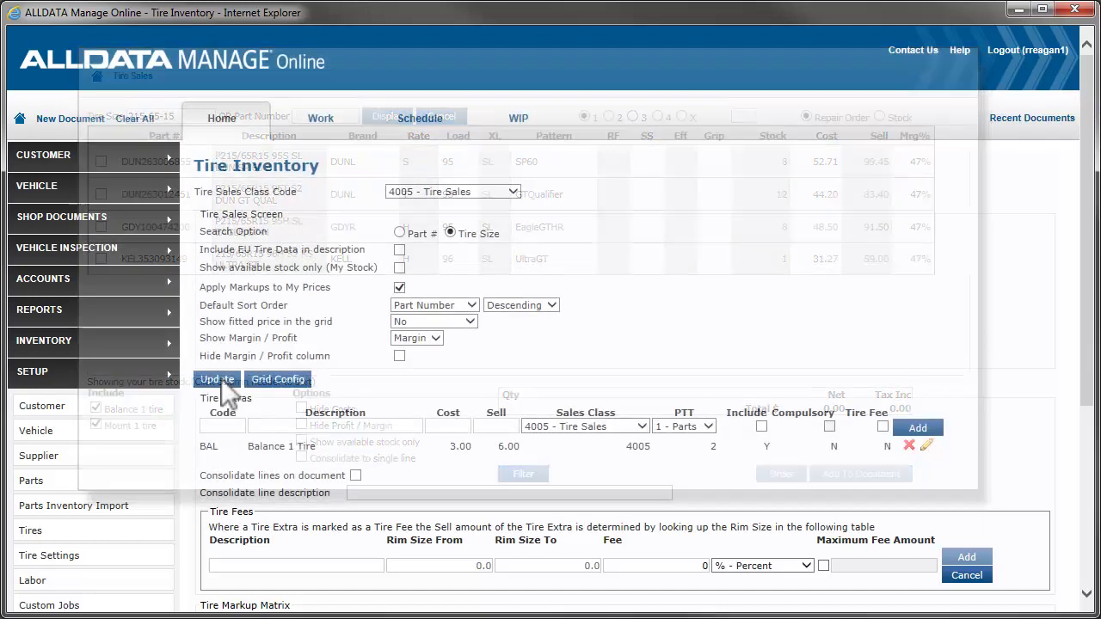
{"action": "left_click", "coordinate": [274, 379]}
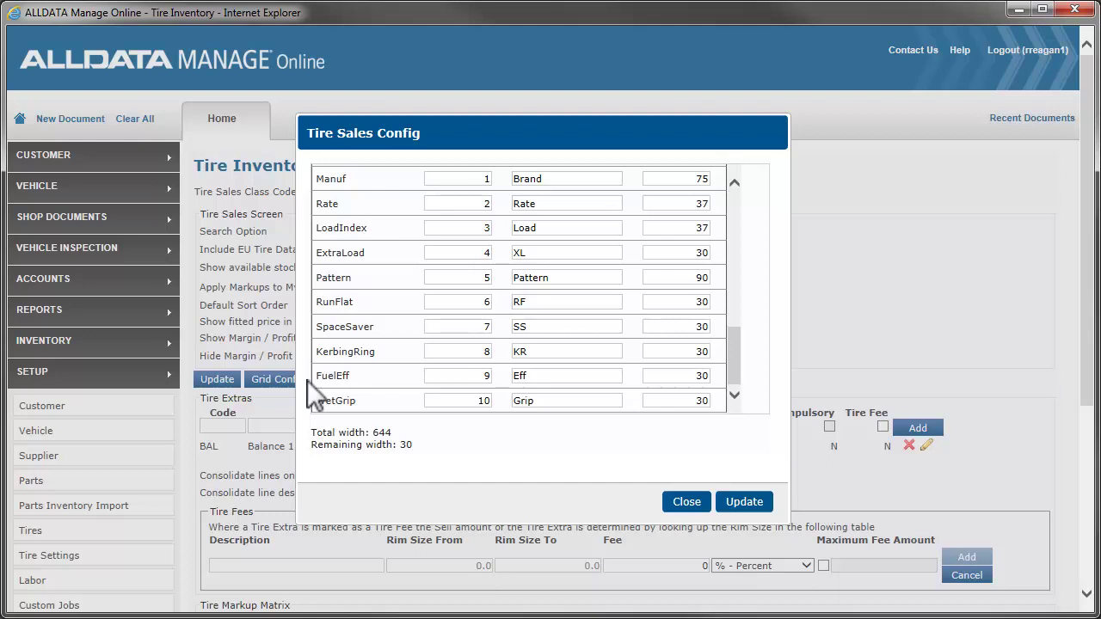
{"action": "left_click", "coordinate": [682, 501]}
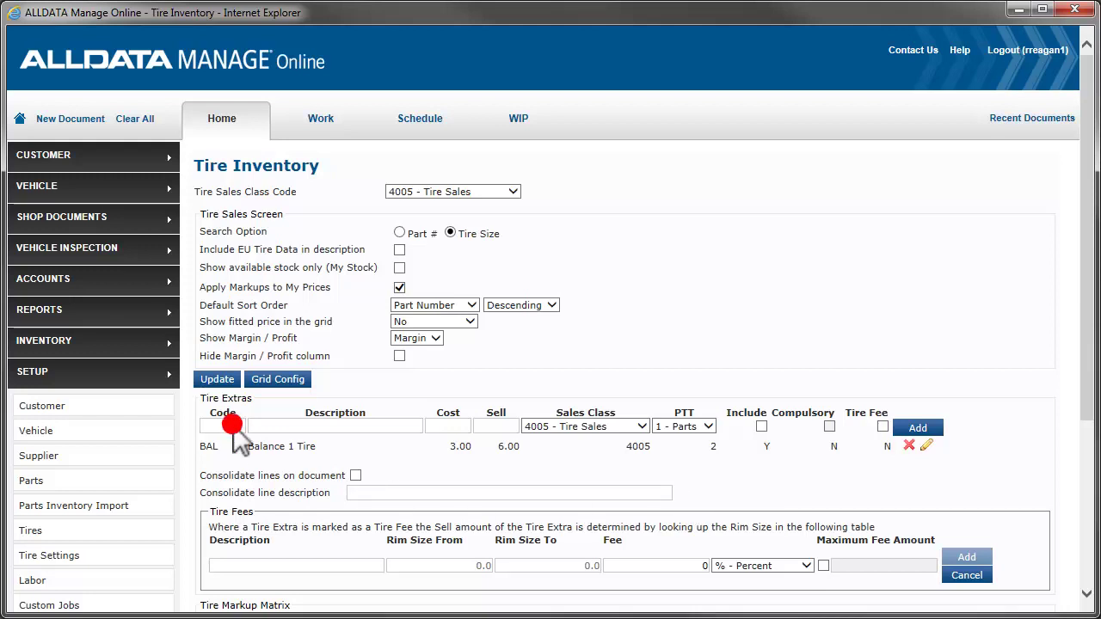
Step: Add tire extra MNT – Mount 1 Tire: cost 3.00, sell 6.00, PTT 2 - Labor, auto-included
{"action": "type", "text": "MNT"}
{"action": "type", "text": "Mount 1 Tire"}
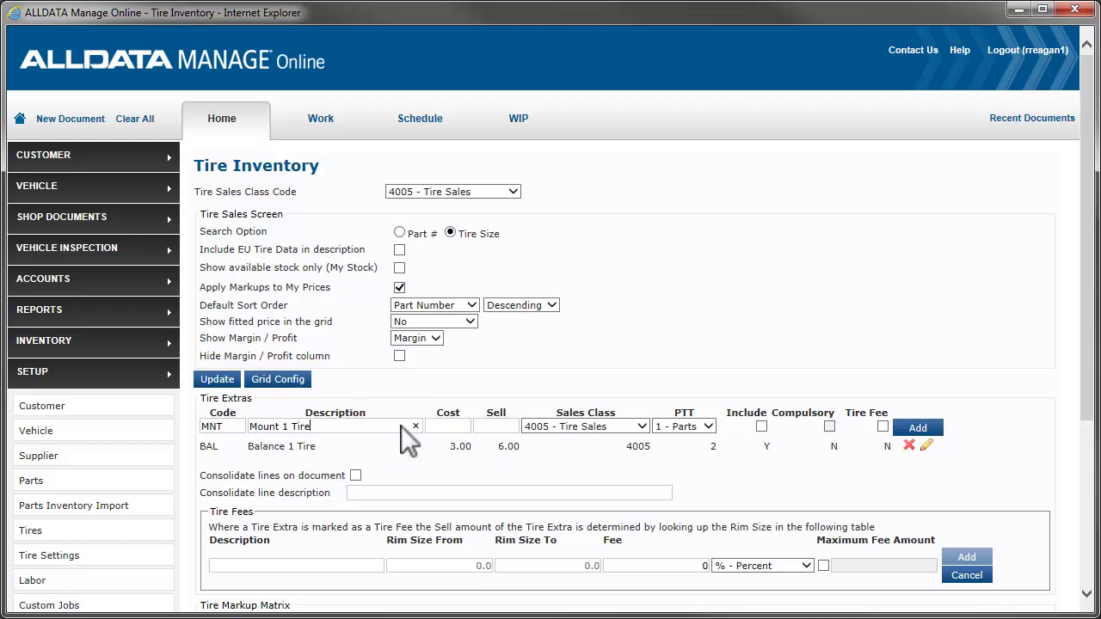
{"action": "left_click", "coordinate": [455, 427]}
{"action": "type", "text": "3."}
{"action": "left_click", "coordinate": [708, 421]}
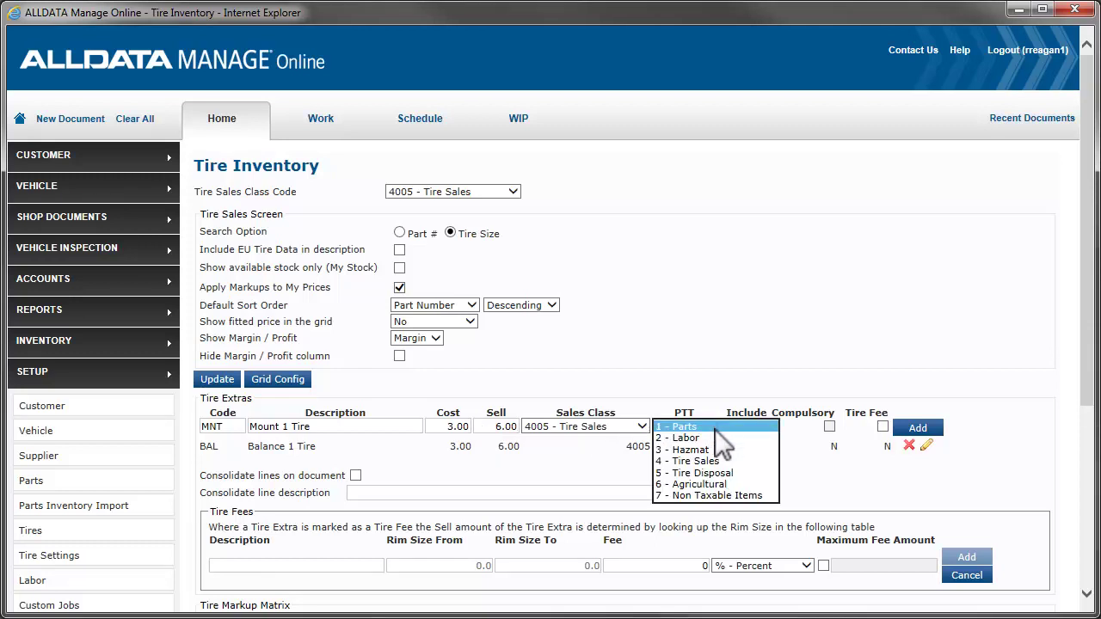
{"action": "left_click", "coordinate": [715, 437]}
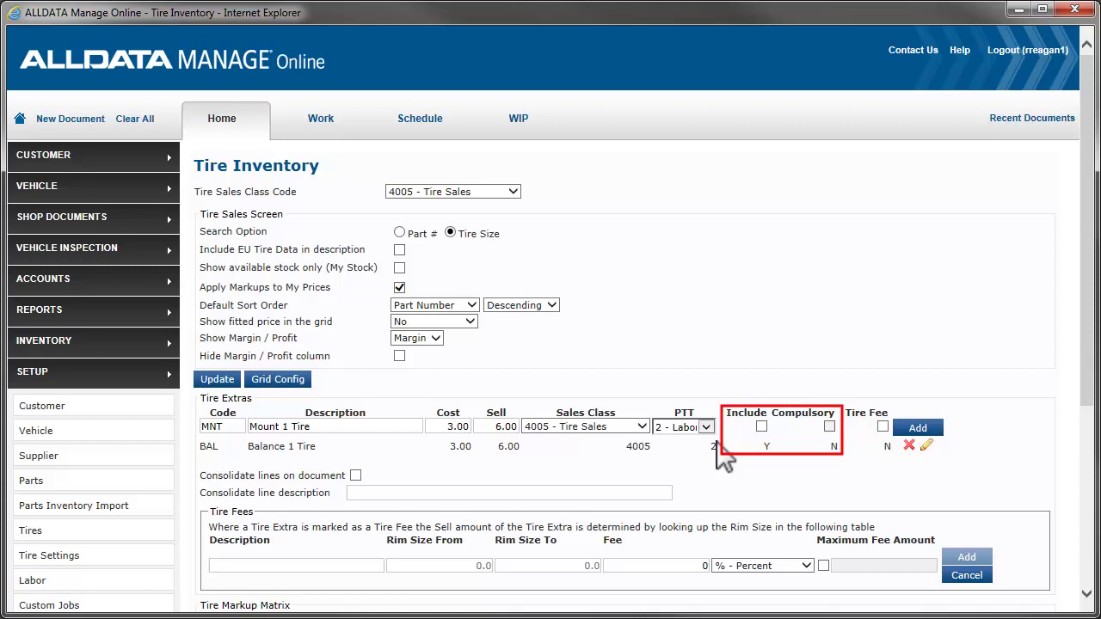
{"action": "left_click", "coordinate": [762, 427]}
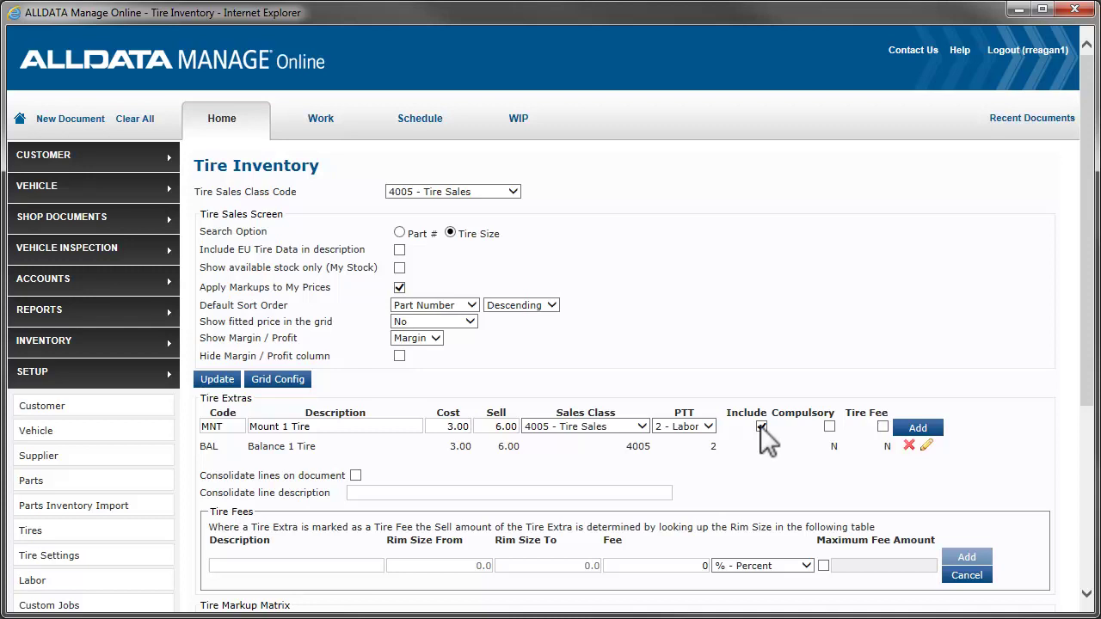
{"action": "left_click", "coordinate": [927, 429]}
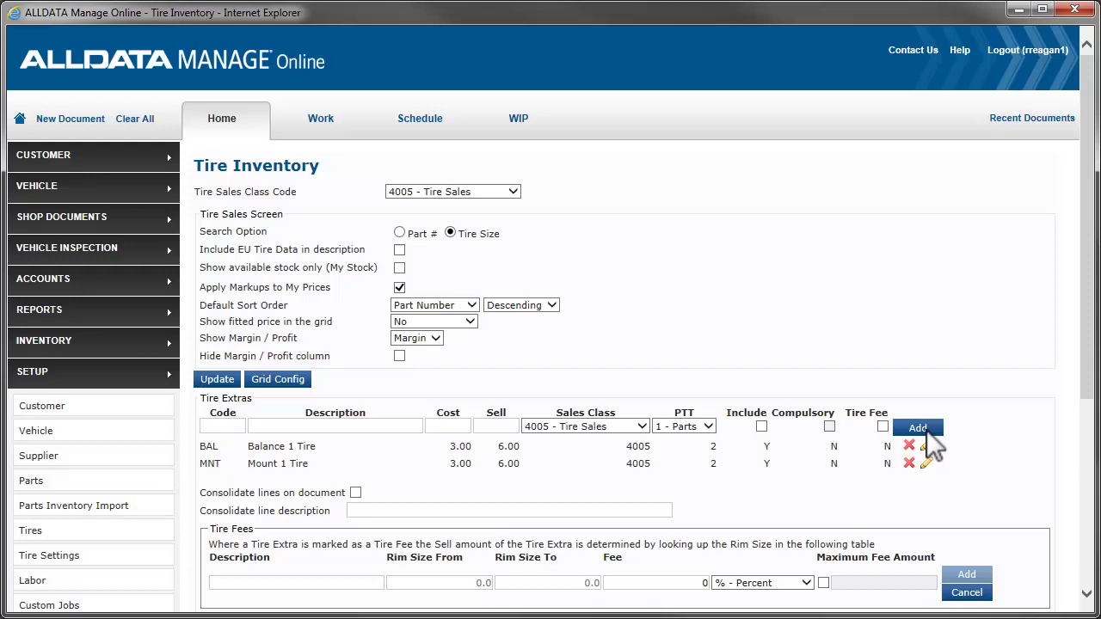
{"action": "left_click", "coordinate": [1086, 533]}
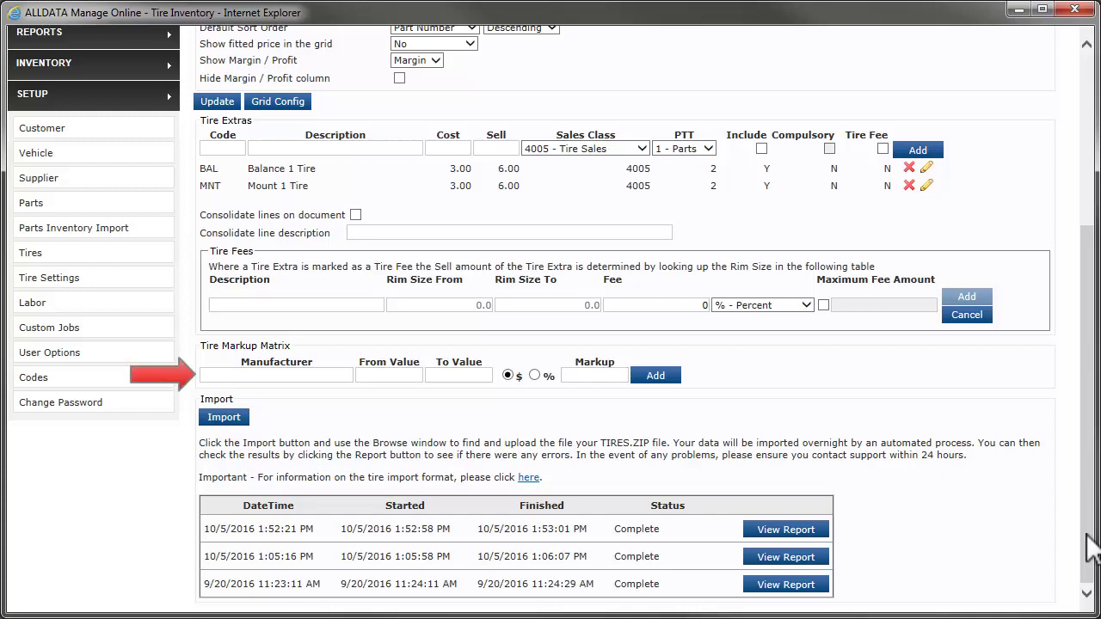
Step: Add a Goodyear markup tier of 35% for tires priced 0.01–100.00
{"action": "left_click", "coordinate": [309, 374]}
{"action": "type", "text": "Goodyear"}
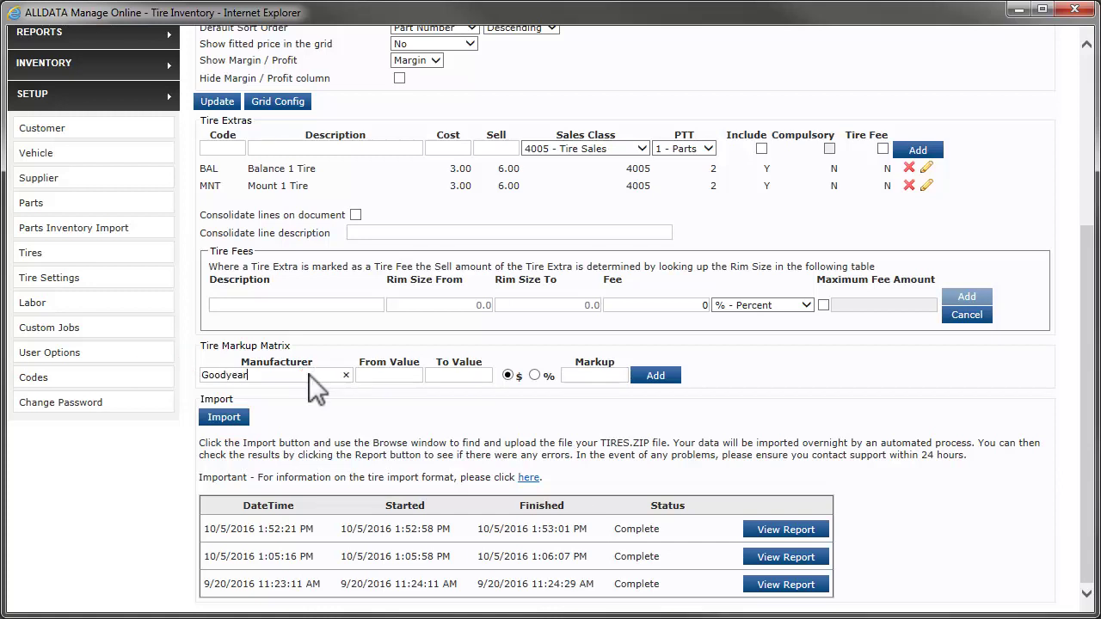
{"action": "left_click", "coordinate": [361, 370]}
{"action": "type", "text": "0.01"}
{"action": "left_click", "coordinate": [435, 379]}
{"action": "type", "text": "100.00"}
{"action": "left_click", "coordinate": [535, 375]}
{"action": "type", "text": "35"}
{"action": "left_click", "coordinate": [655, 376]}
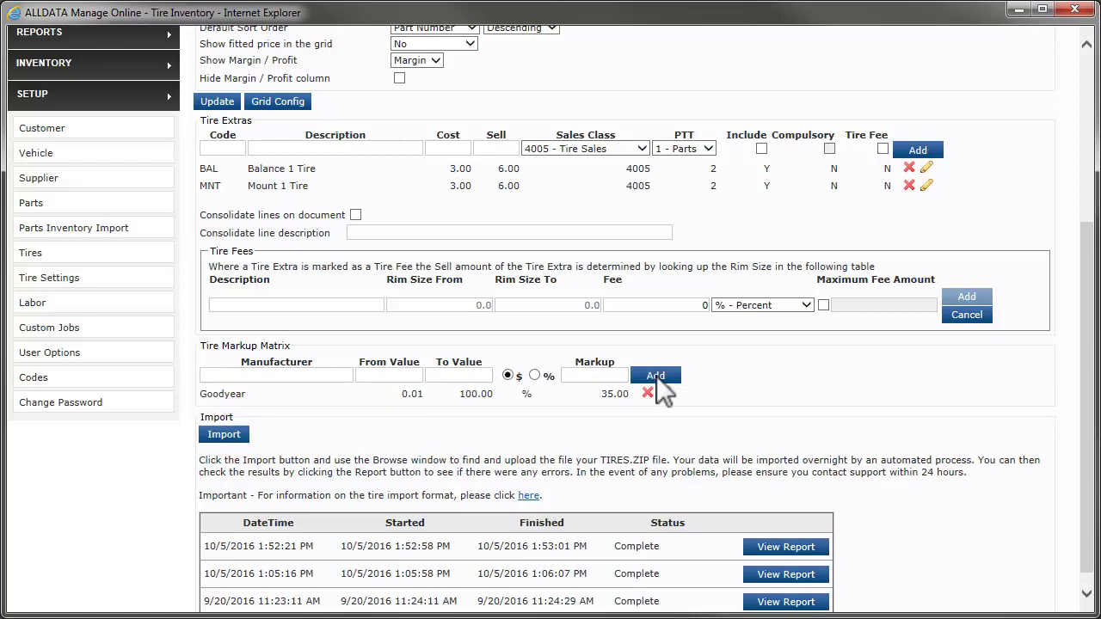
Step: Add a second Goodyear markup tier of 15% for tires priced 100.01–750.00
{"action": "left_click", "coordinate": [267, 379]}
{"action": "type", "text": "Goodyear"}
{"action": "left_click", "coordinate": [364, 371]}
{"action": "type", "text": "100.01"}
{"action": "left_click", "coordinate": [429, 373]}
{"action": "type", "text": "750.00"}
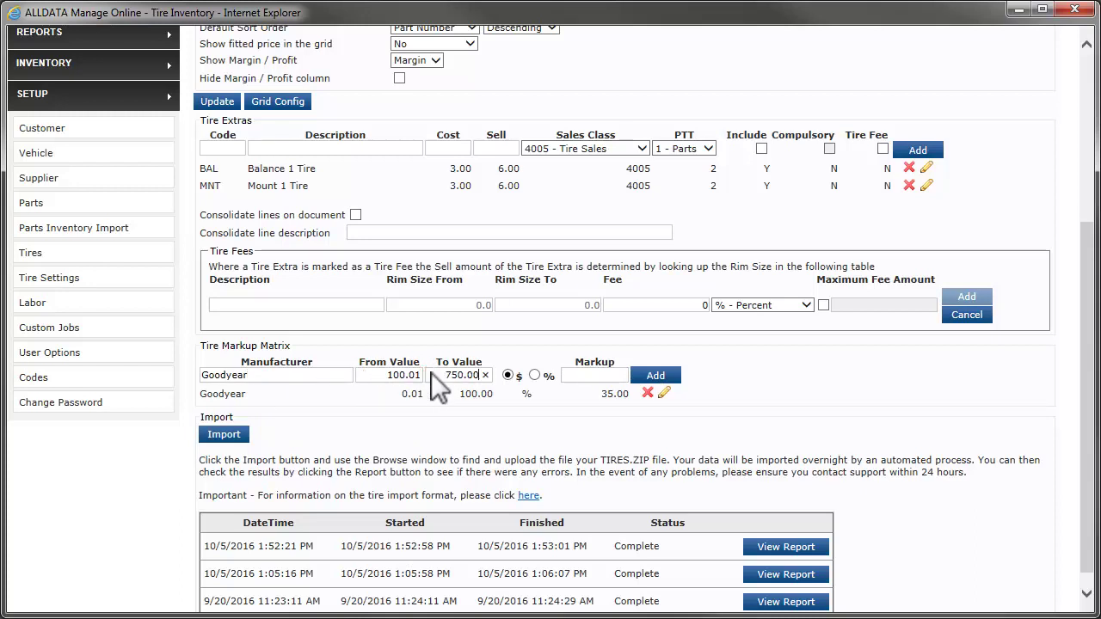
{"action": "left_click", "coordinate": [532, 373]}
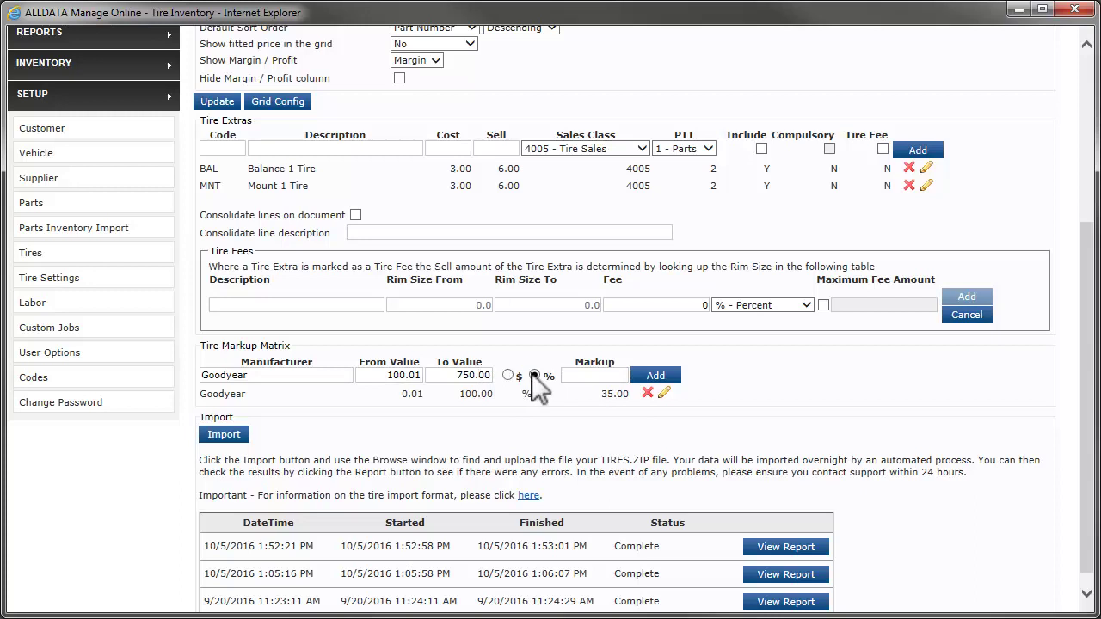
{"action": "left_click", "coordinate": [573, 373]}
{"action": "type", "text": "15"}
{"action": "left_click", "coordinate": [652, 373]}
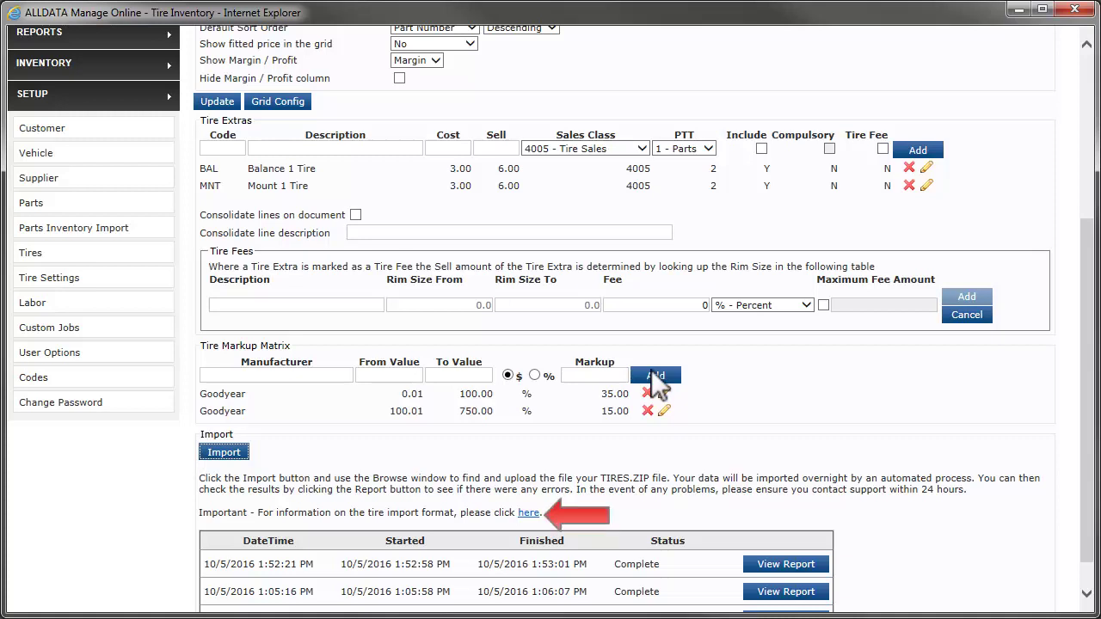
Step: View the tire import format help and sample tires.csv in Excel, then close both
{"action": "left_click", "coordinate": [527, 512]}
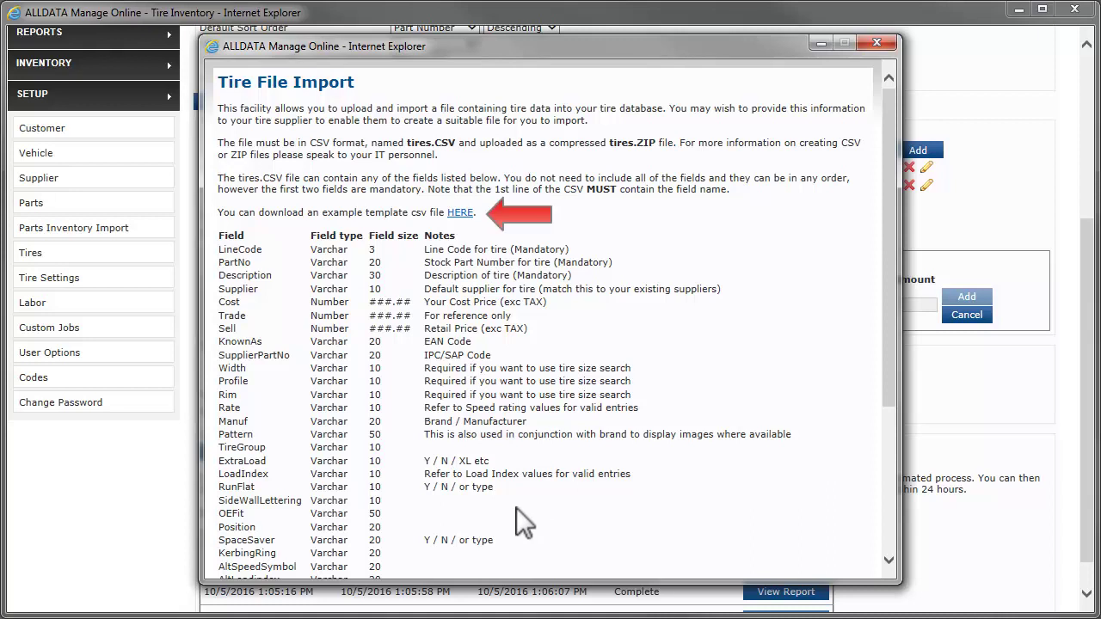
{"action": "left_click", "coordinate": [459, 212]}
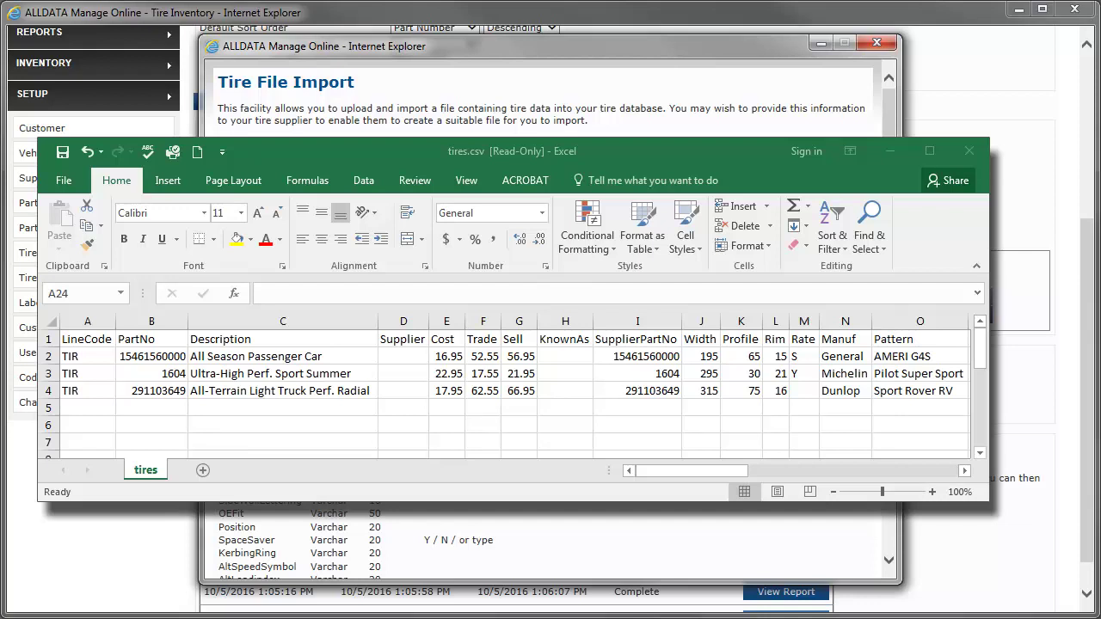
{"action": "key", "text": "alt+F4"}
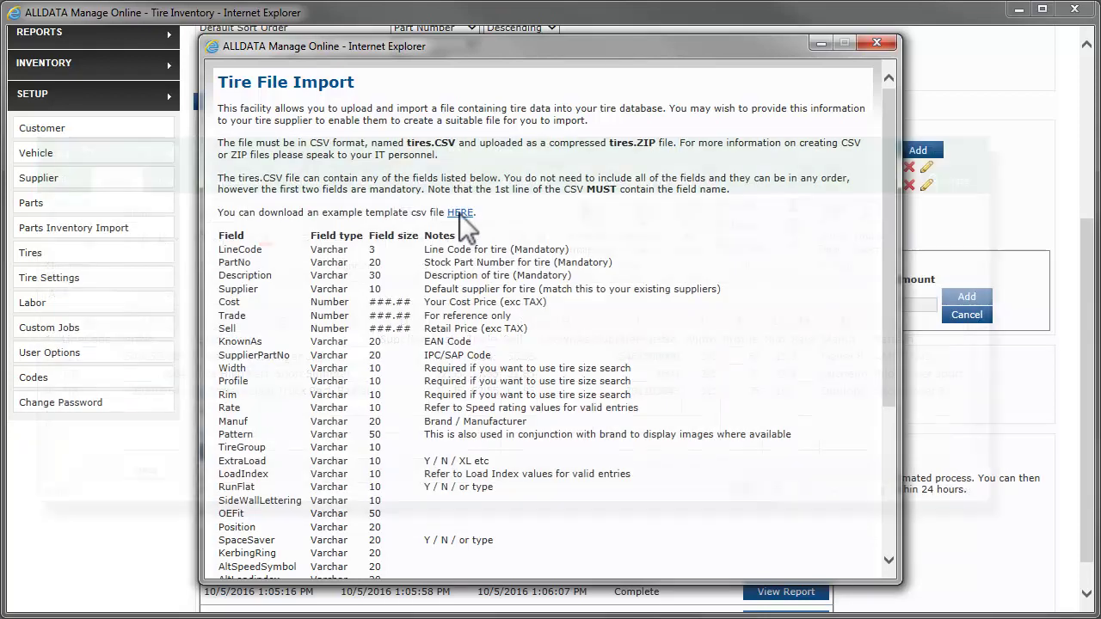
{"action": "left_click", "coordinate": [877, 42]}
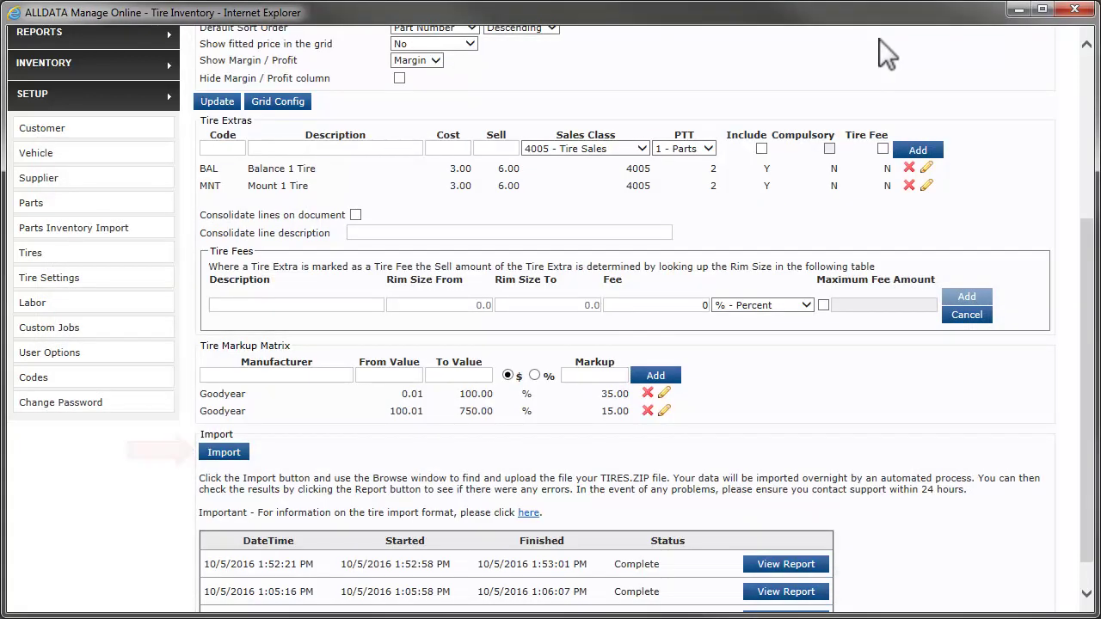
Step: Look at the tire Import dialog, close it without uploading, and go to Supplier Setup
{"action": "left_click", "coordinate": [221, 454]}
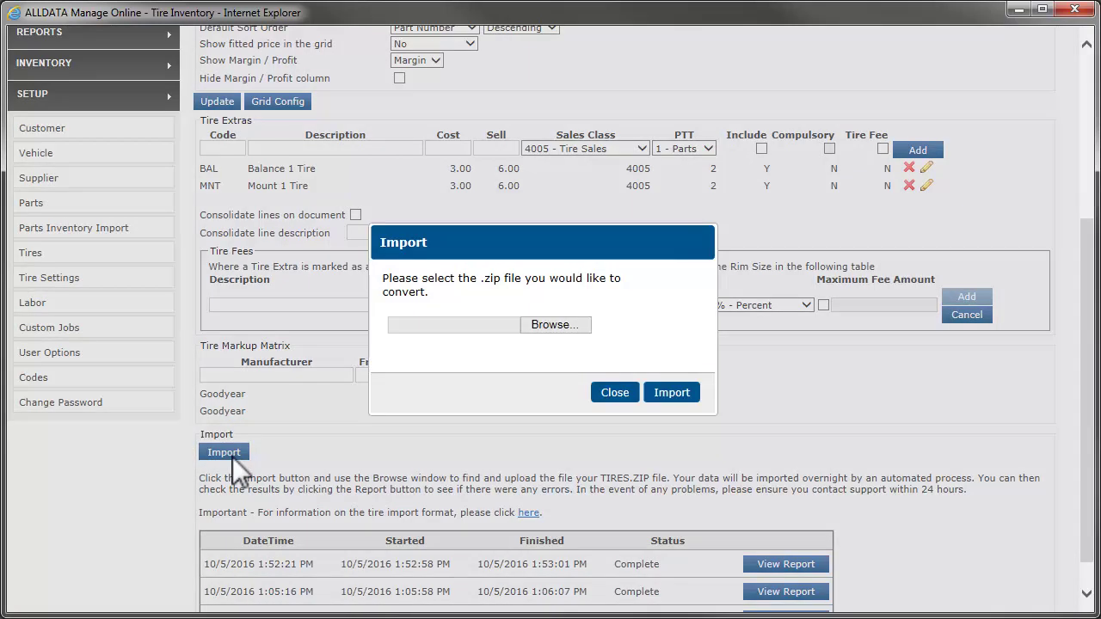
{"action": "left_click", "coordinate": [615, 392]}
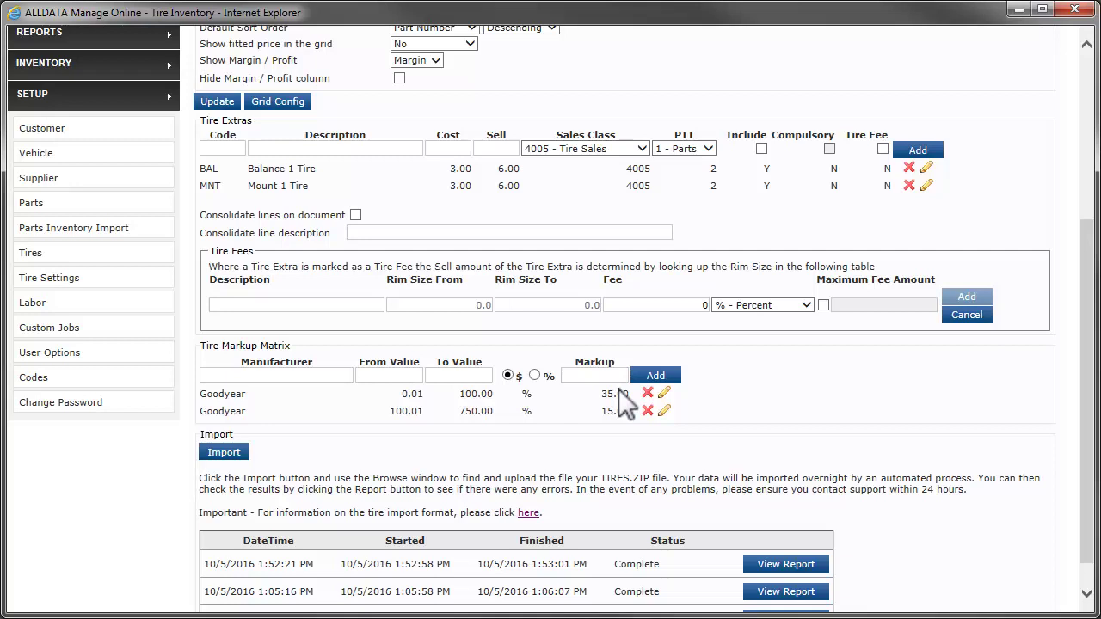
{"action": "left_click", "coordinate": [163, 177]}
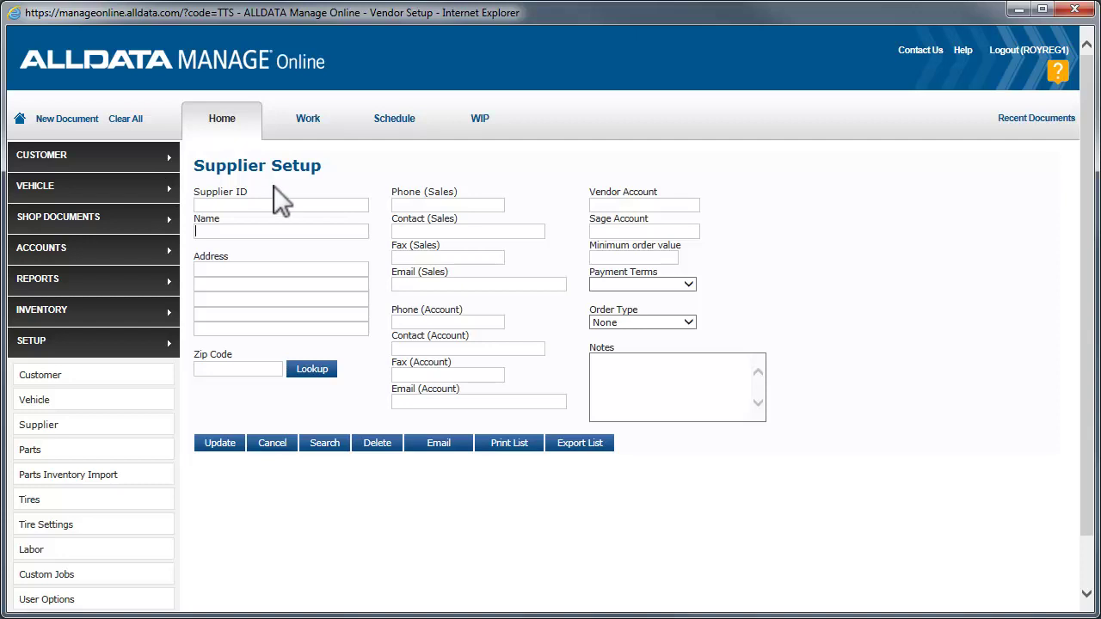
Step: Save supplier Tony's Tire Store with zip 75652 (Henderson, Texas), then open User Options & Settings
{"action": "left_click", "coordinate": [336, 229]}
{"action": "type", "text": "Tony's Tire Store"}
{"action": "left_click", "coordinate": [248, 369]}
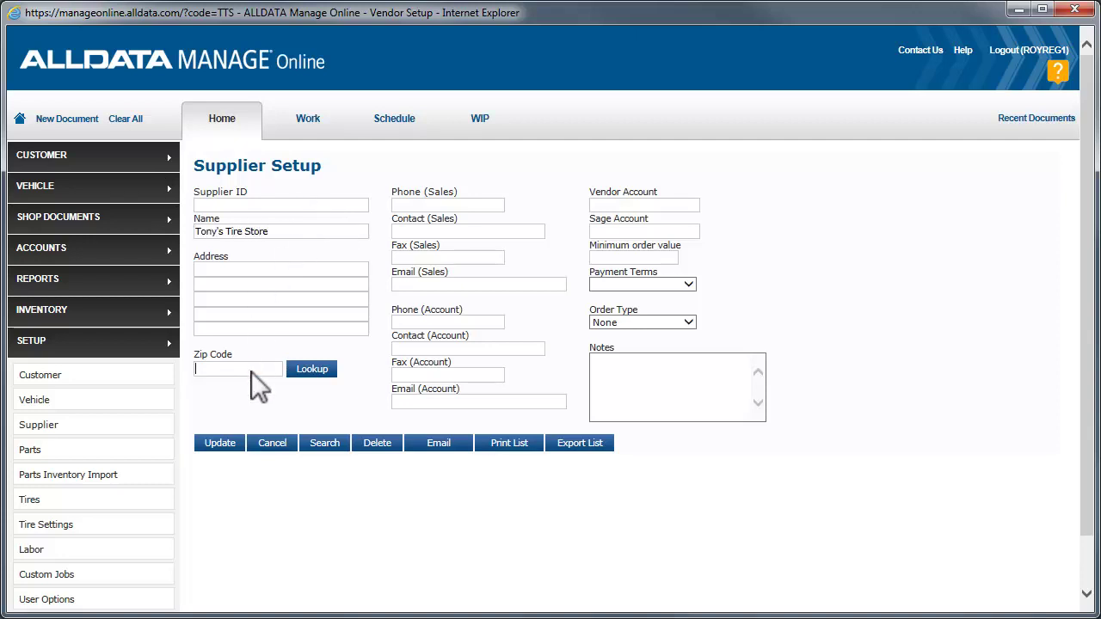
{"action": "type", "text": "75652"}
{"action": "left_click", "coordinate": [314, 369]}
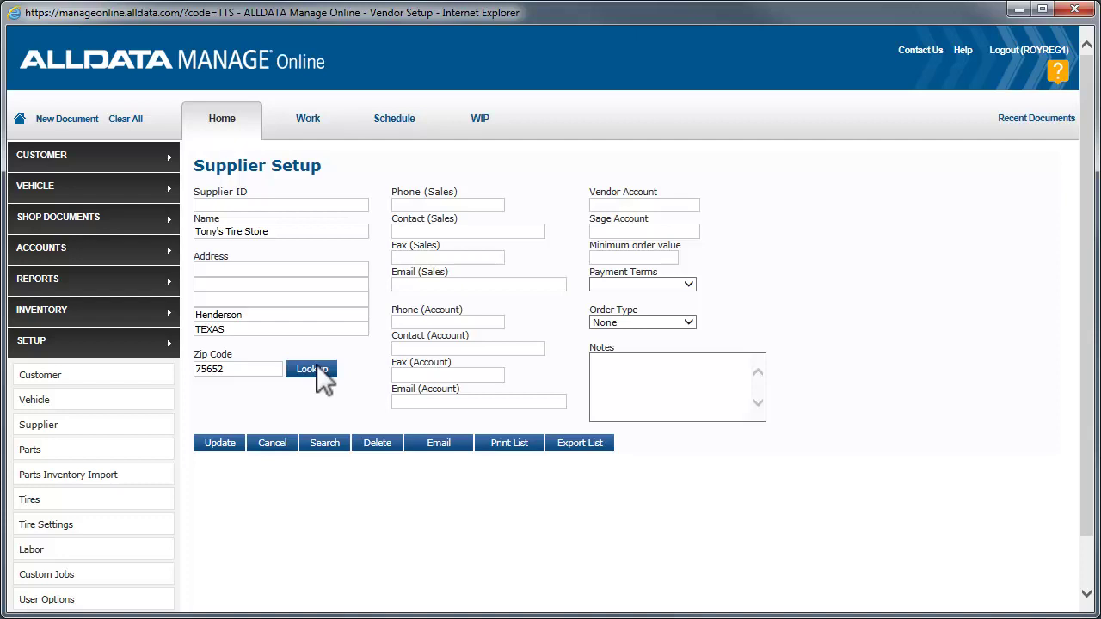
{"action": "left_click", "coordinate": [219, 442]}
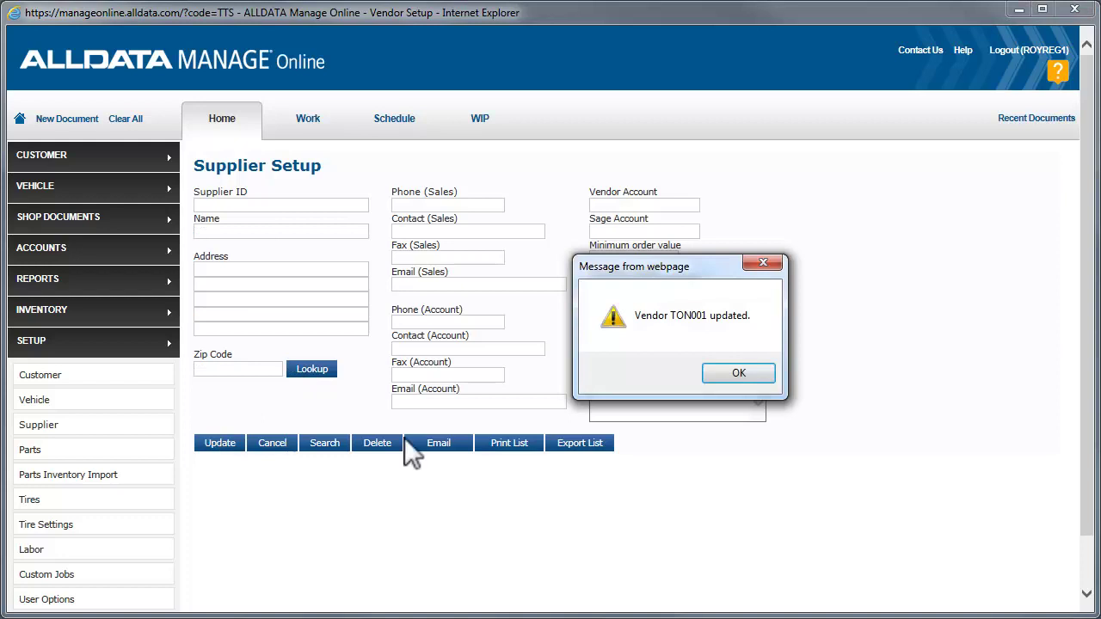
{"action": "left_click", "coordinate": [737, 373]}
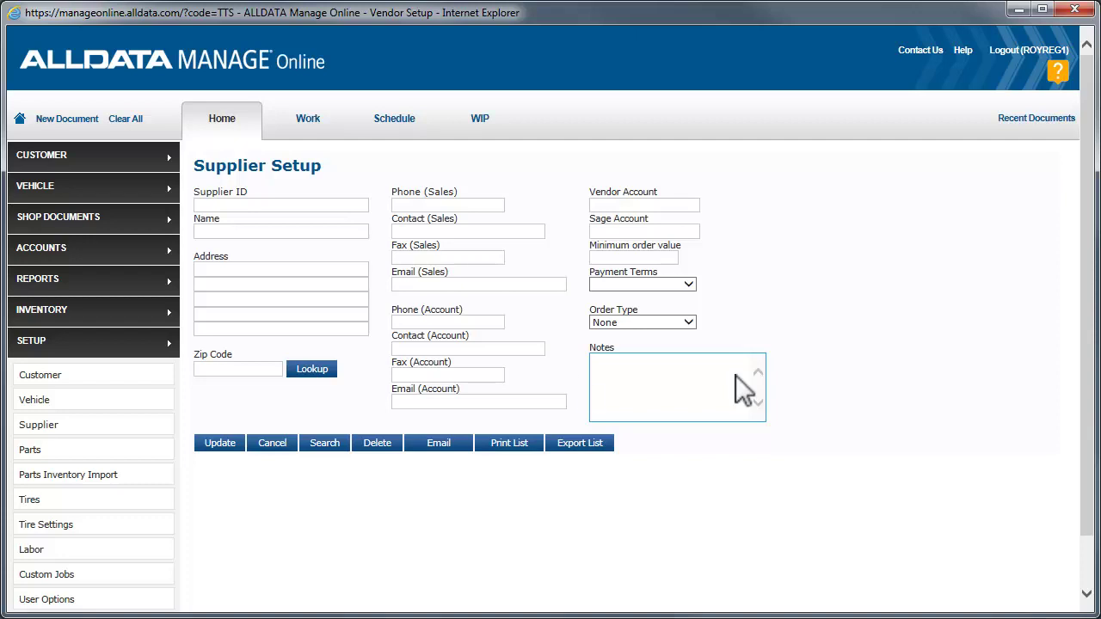
{"action": "left_click", "coordinate": [53, 597]}
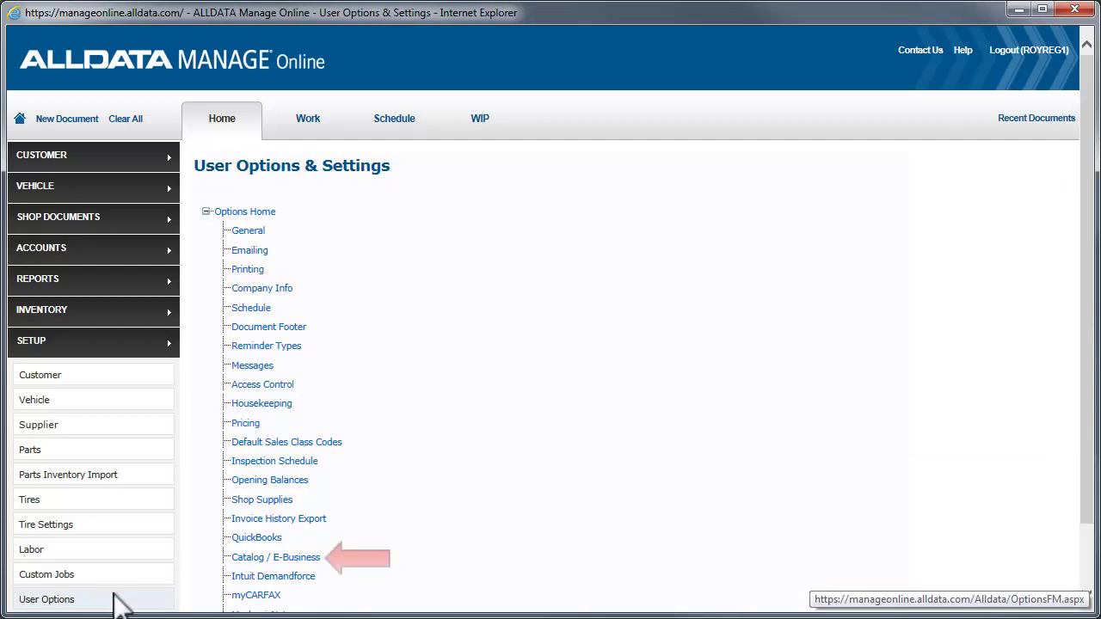
Step: In Catalog / E-Business, link supplier TTS to ATD using the shop's location number, then open Work
{"action": "left_click", "coordinate": [260, 559]}
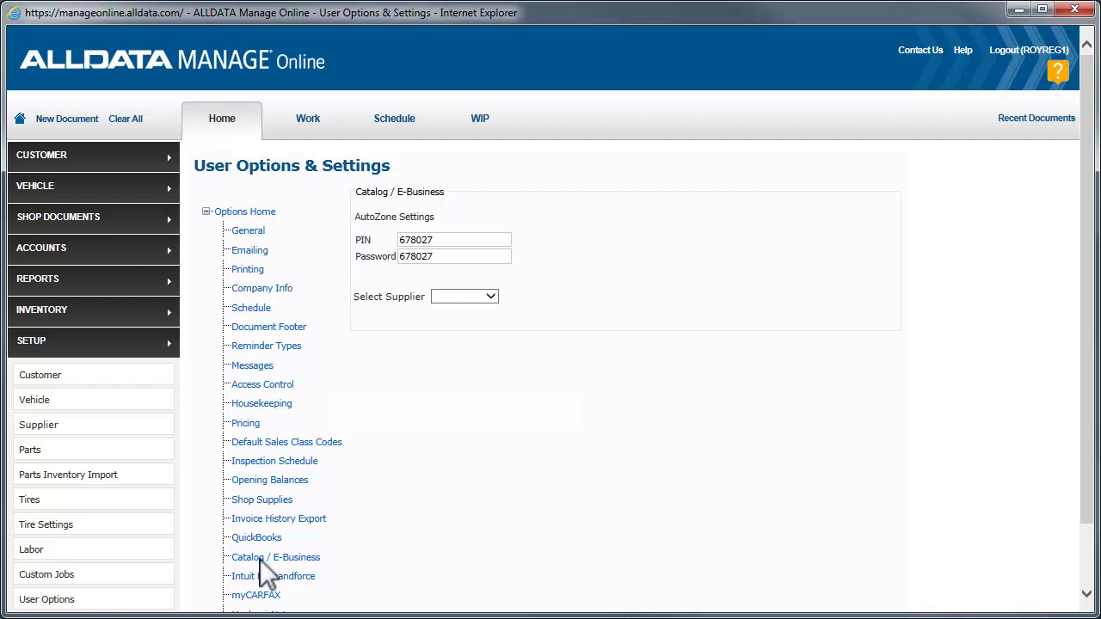
{"action": "left_click", "coordinate": [492, 297]}
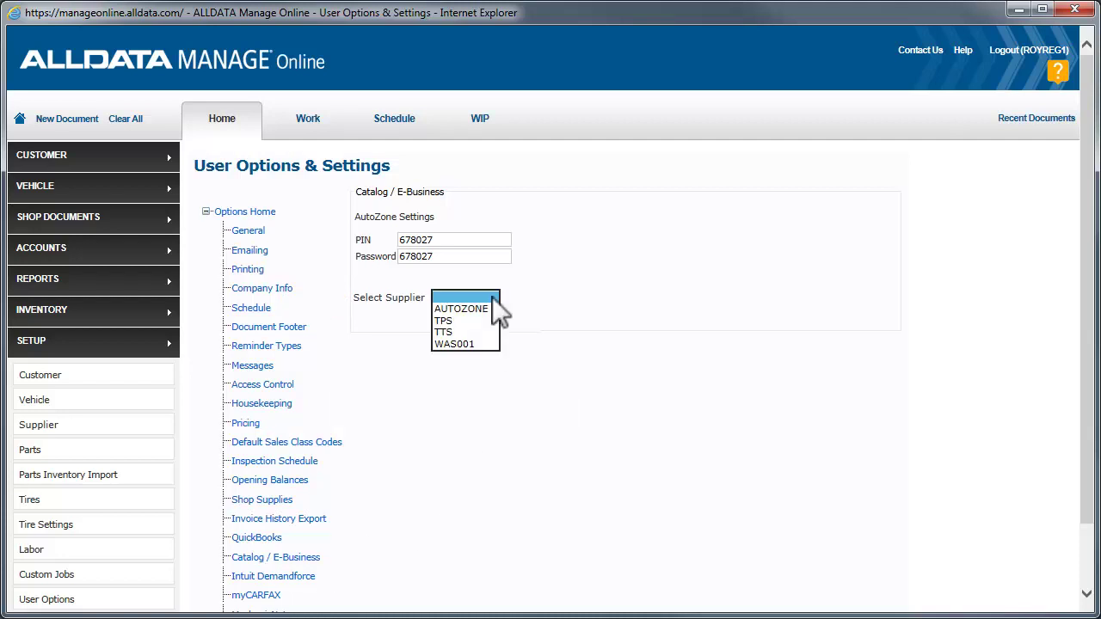
{"action": "left_click", "coordinate": [462, 333]}
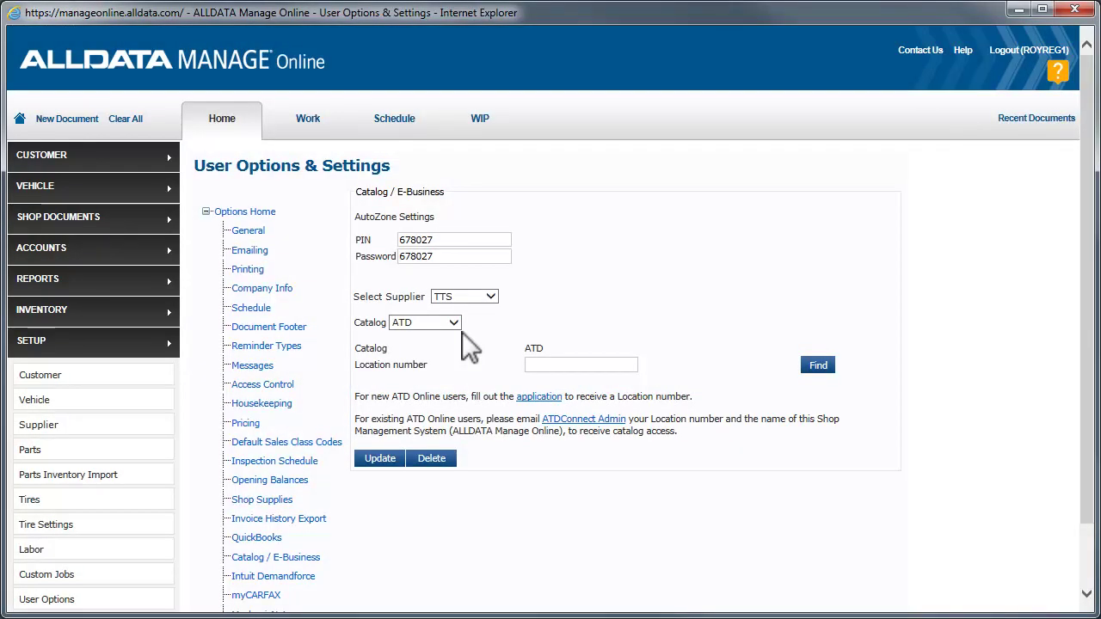
{"action": "left_click", "coordinate": [595, 364]}
{"action": "type", "text": "108232"}
{"action": "left_click", "coordinate": [814, 365]}
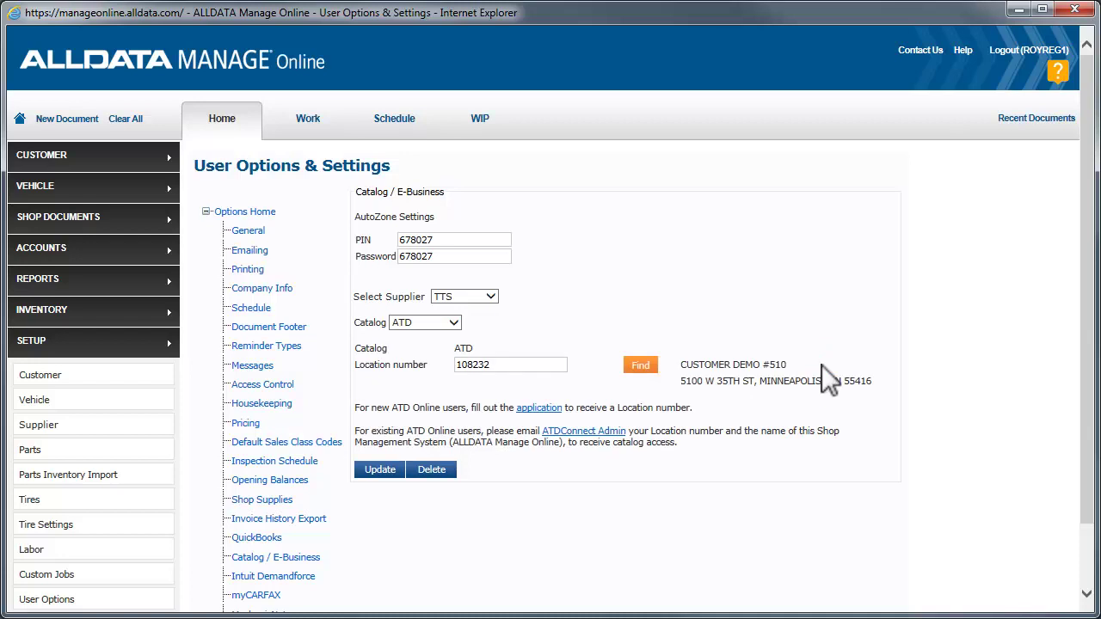
{"action": "left_click", "coordinate": [383, 470]}
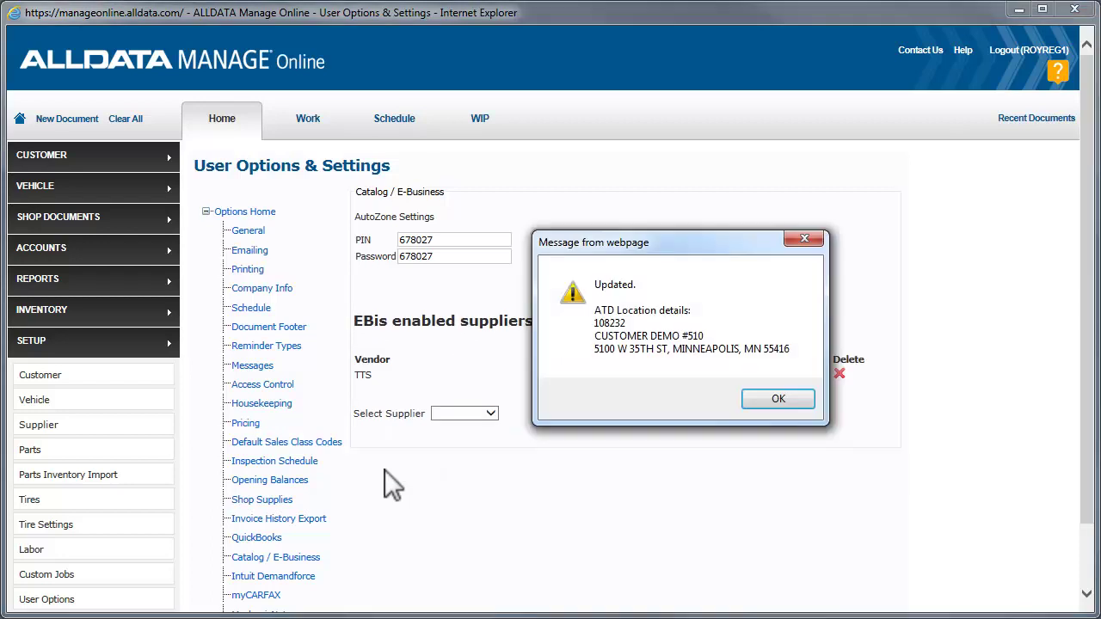
{"action": "left_click", "coordinate": [778, 400]}
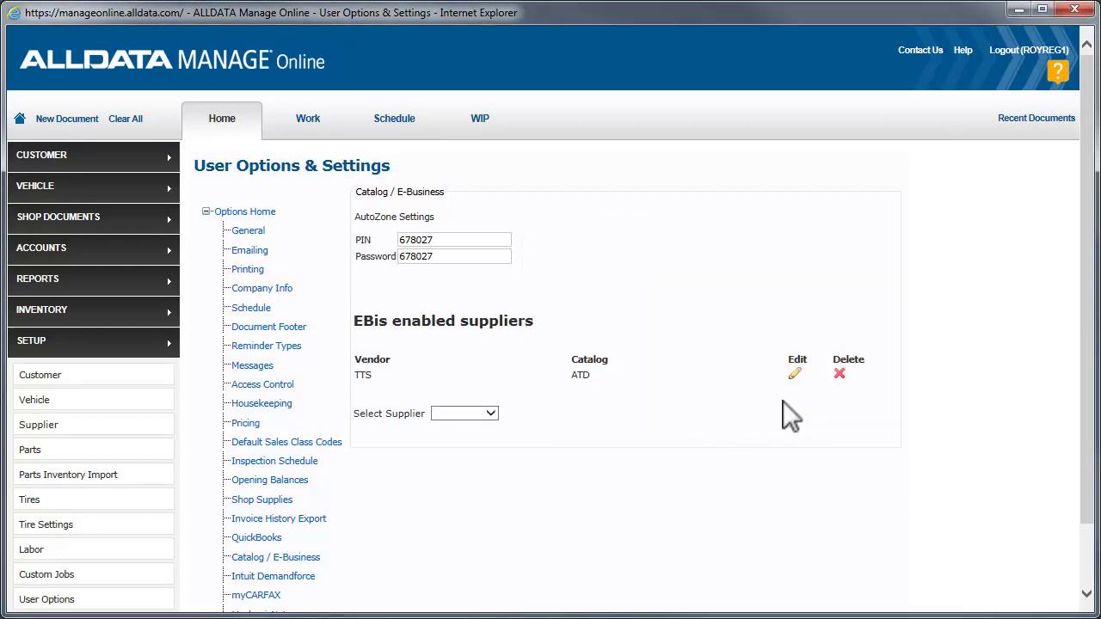
{"action": "left_click", "coordinate": [309, 124]}
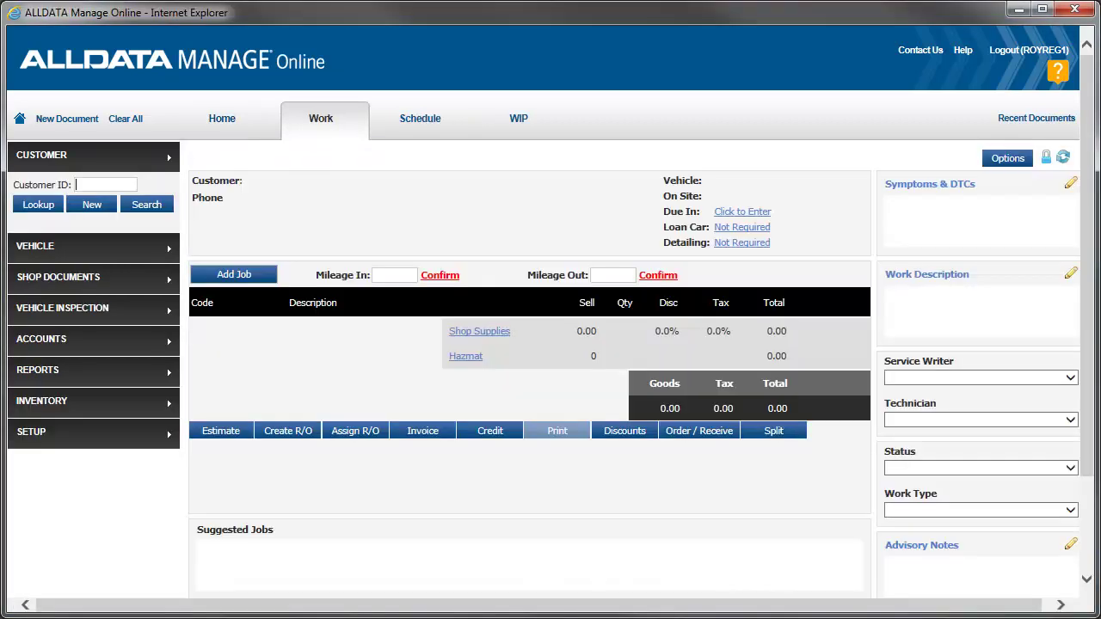